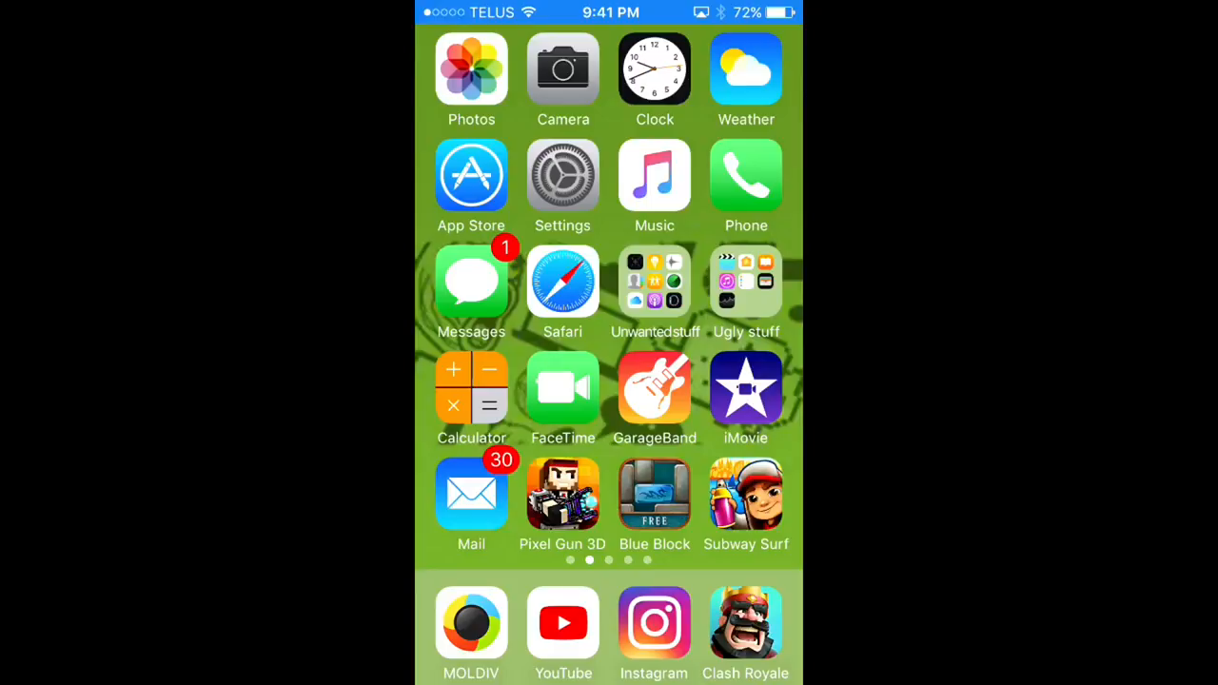
Launch iMovie from the home screen and start a new Movie (not Trailer) project
left_click_drag(666, 381, 571, 381)
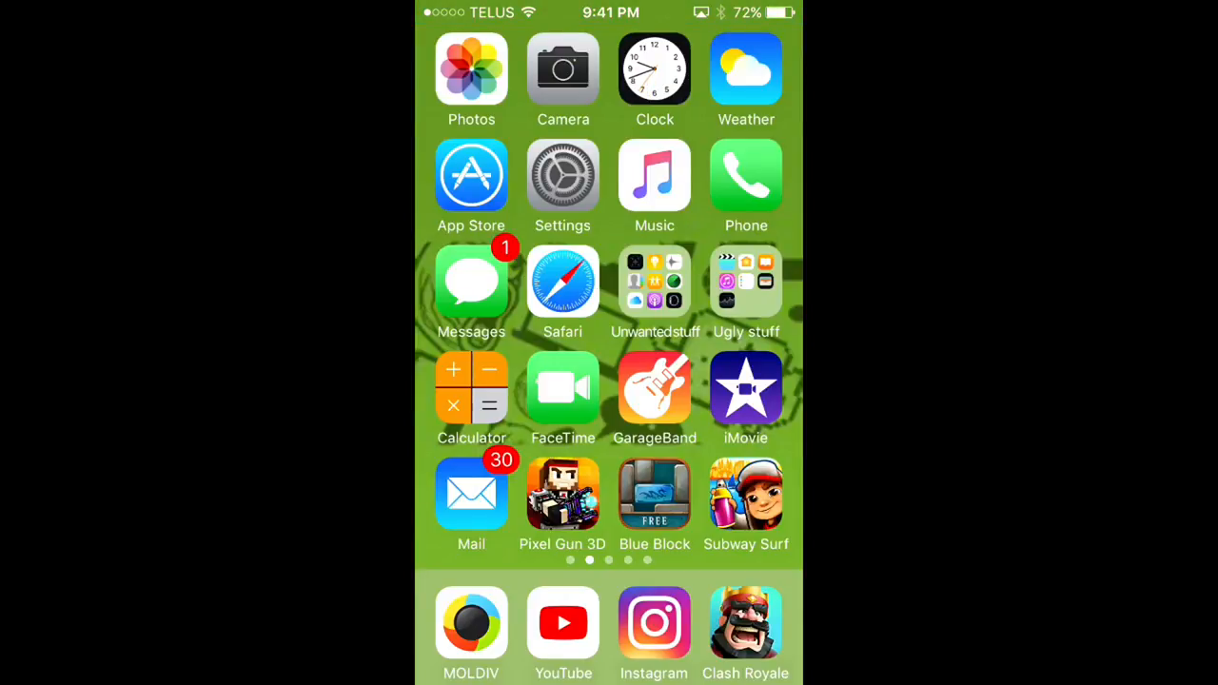
mouse_move(743, 380)
left_mouse_down()
mouse_move(476, 381)
mouse_move(742, 381)
left_mouse_up()
left_click(746, 390)
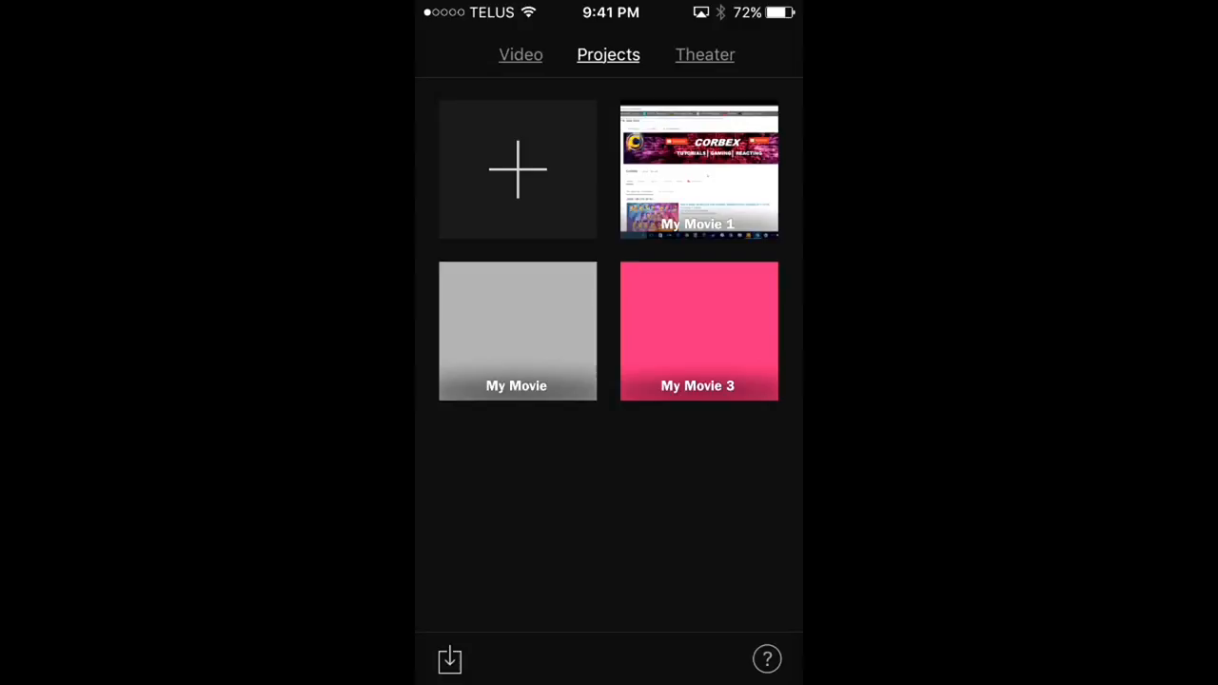
left_click(518, 170)
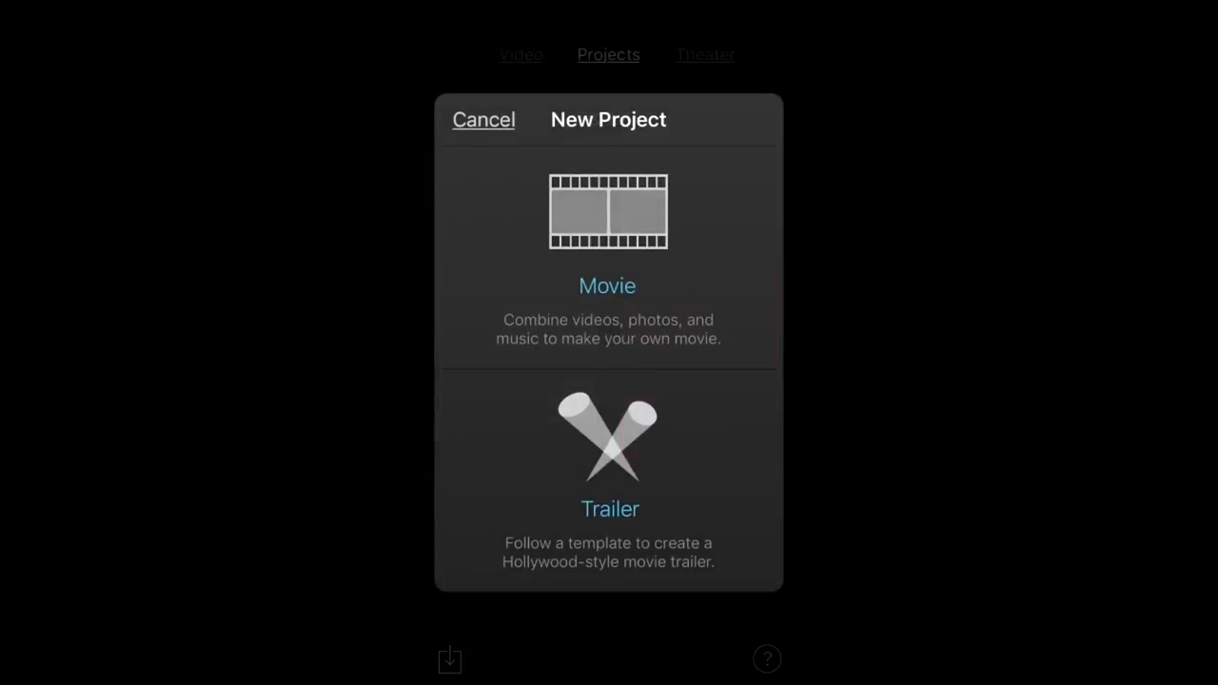
left_click(607, 257)
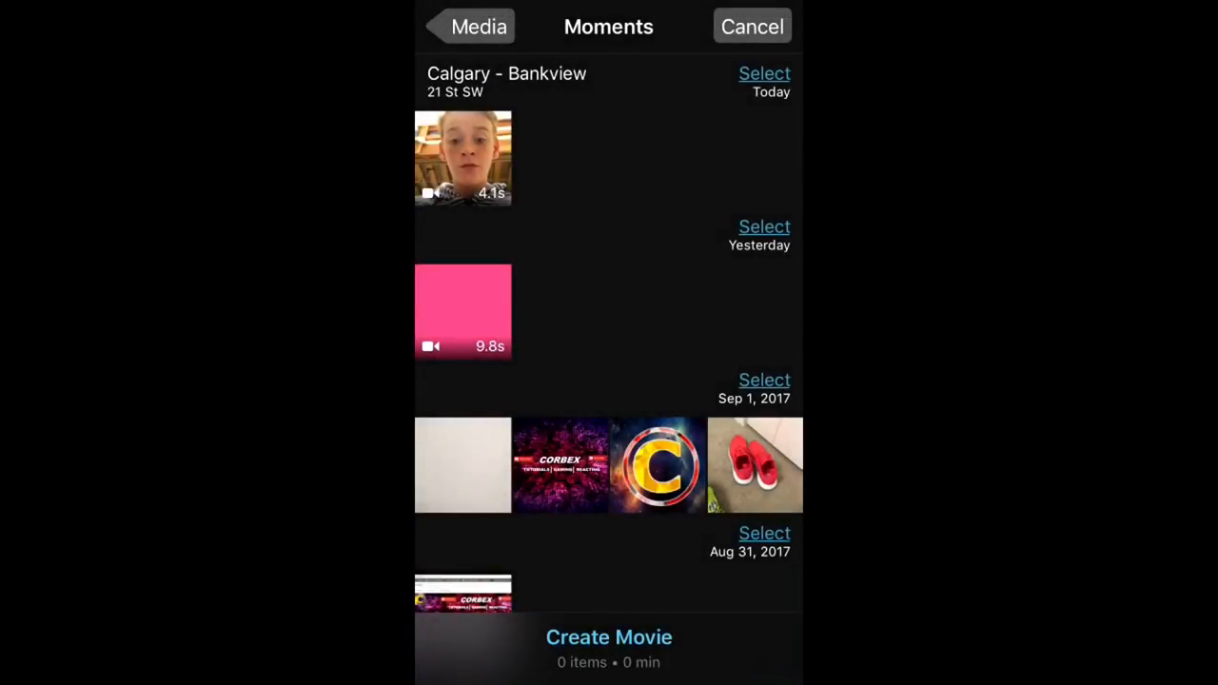
scroll(609, 342, "down", 5)
Create the movie from the Aug 31, 2017 screen-recording clip
left_click(462, 171)
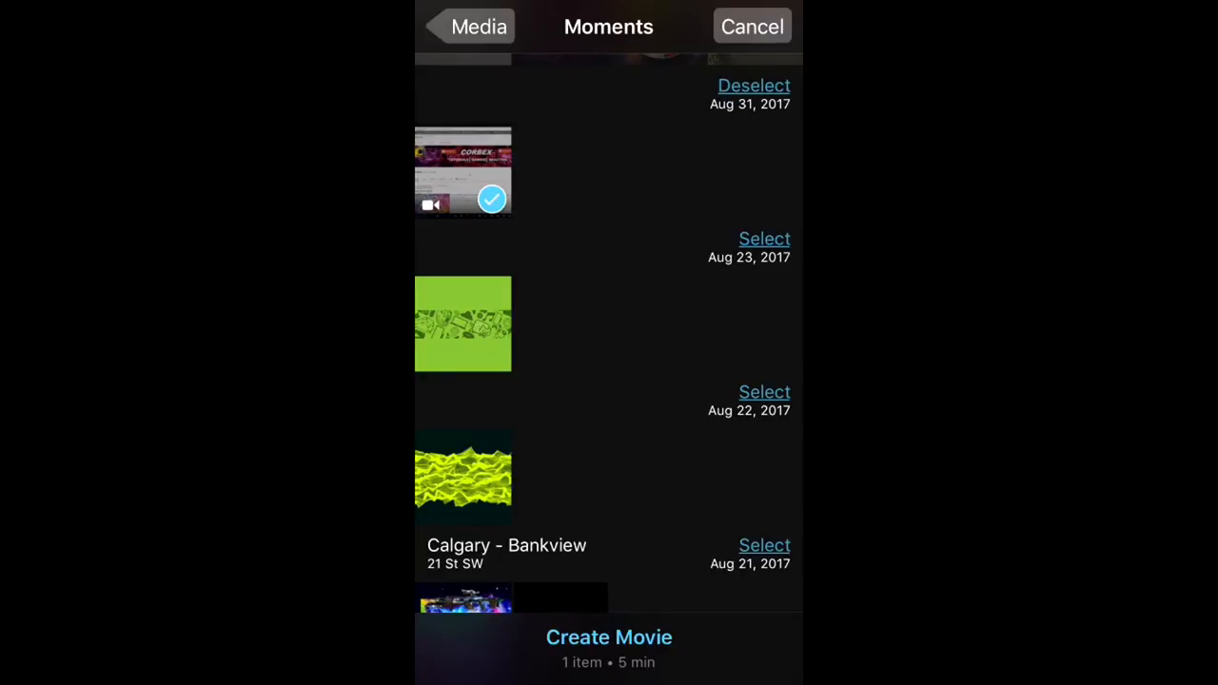
left_click(609, 638)
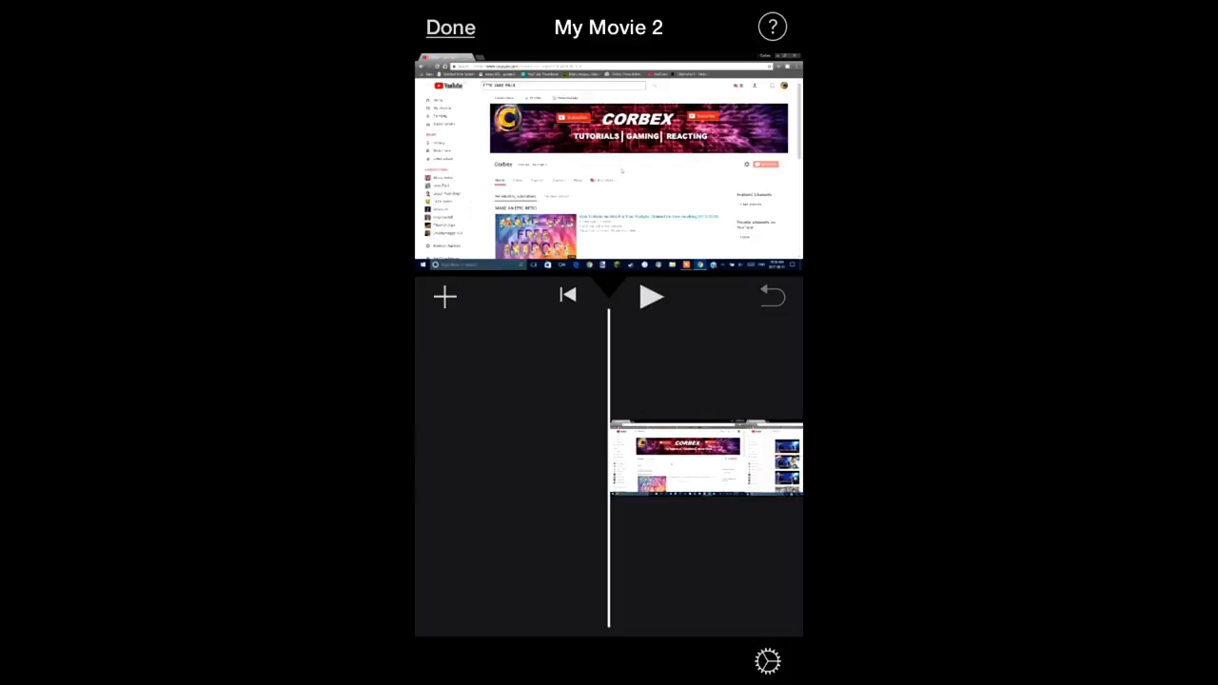
Add today's 4.1s face-cam clip from Recently Added as a picture-in-picture overlay
left_click(445, 298)
left_click(519, 238)
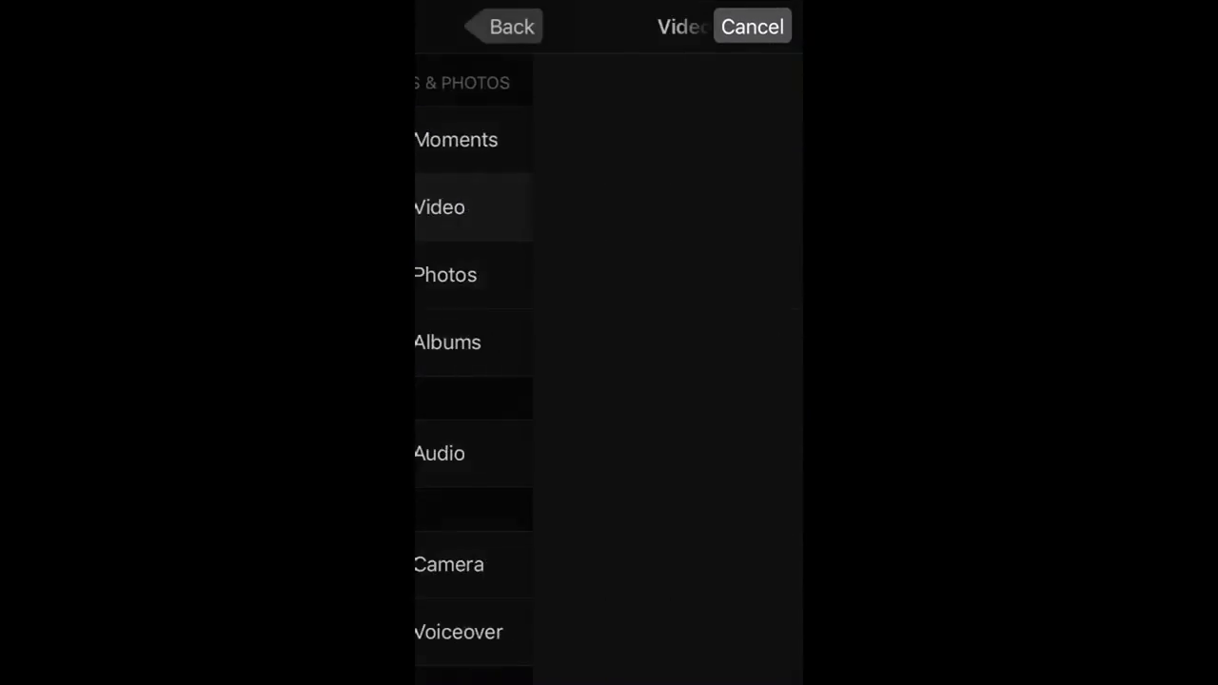
left_click(609, 132)
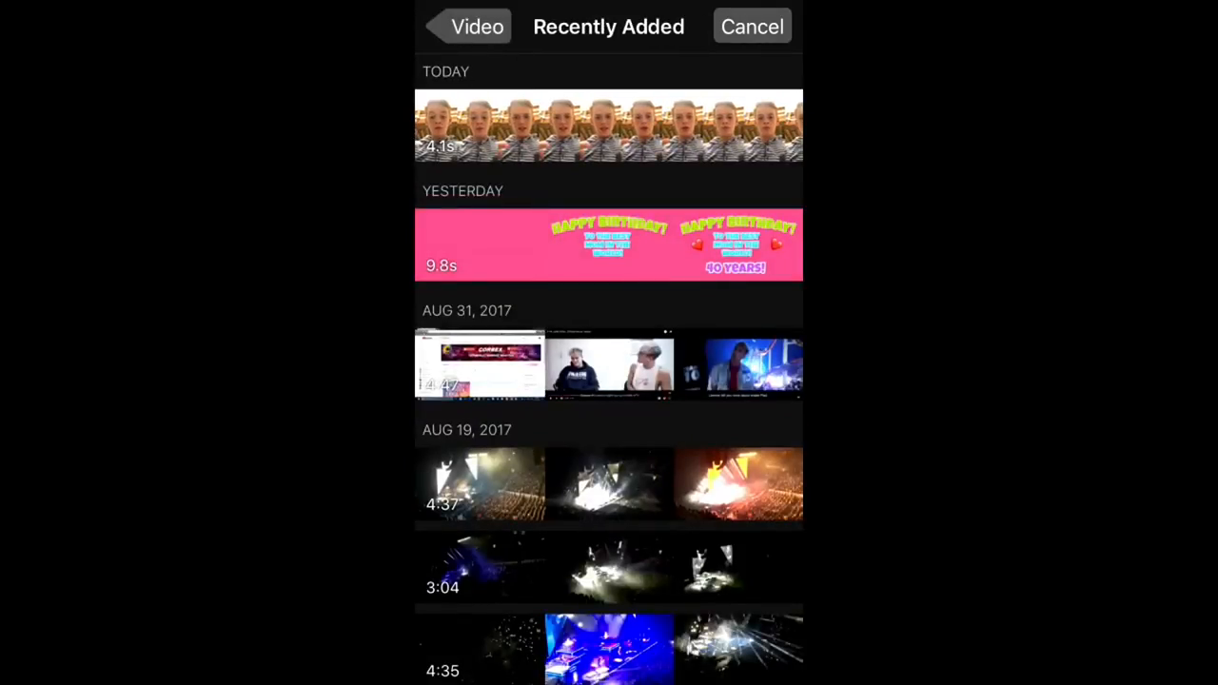
left_click(609, 124)
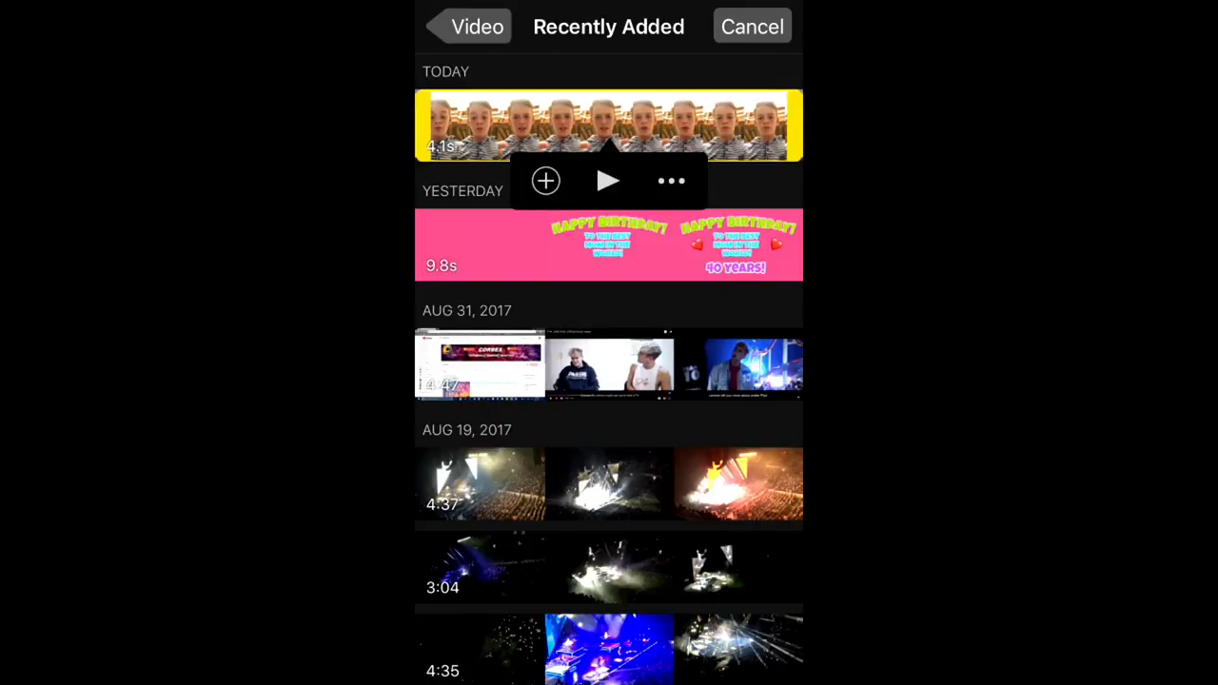
left_click(671, 181)
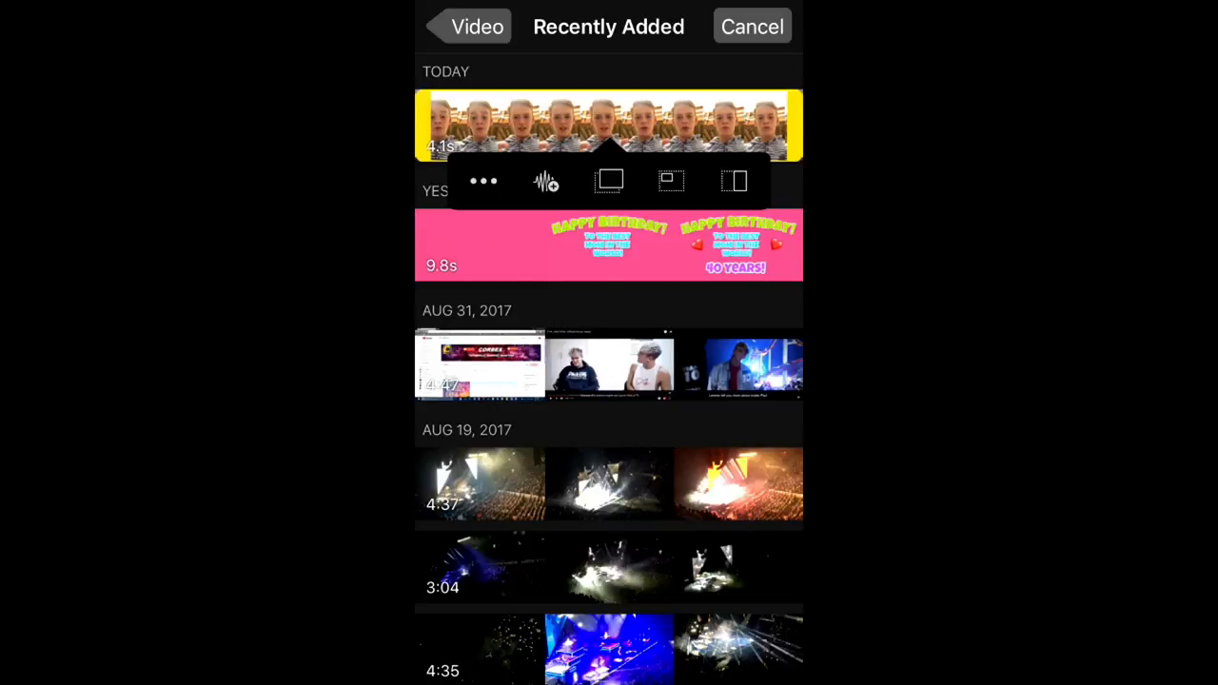
left_click(671, 181)
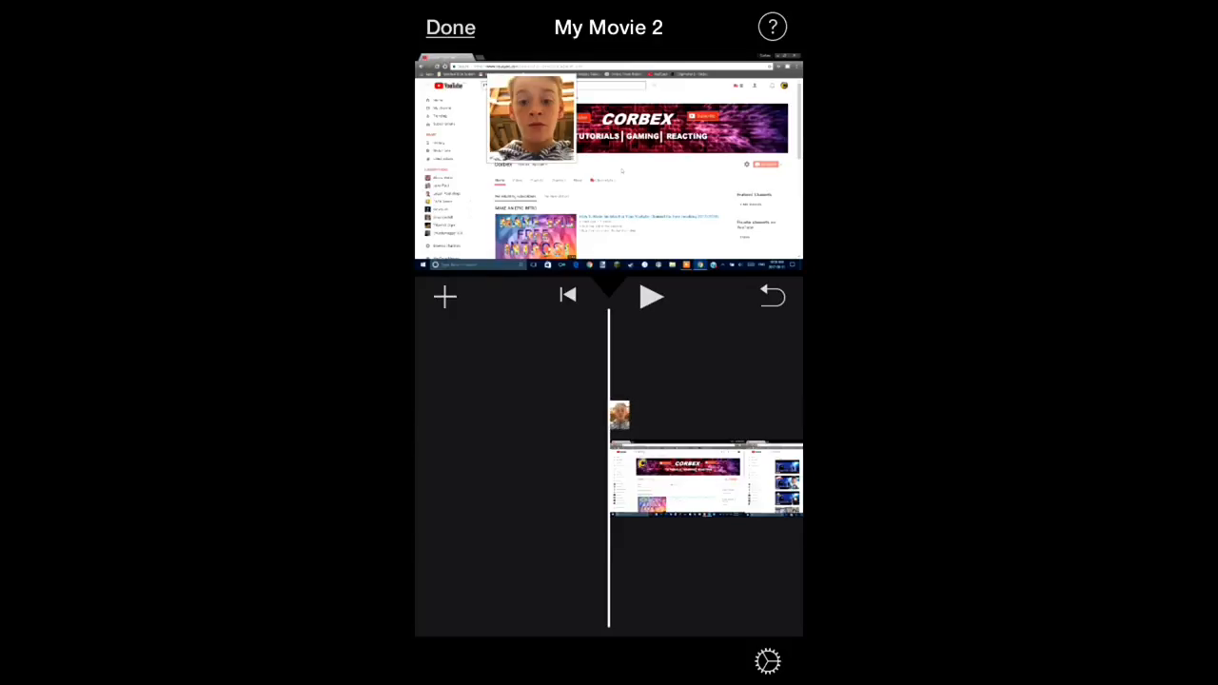
Boost the face-cam overlay clip's volume to 500%
left_click(619, 416)
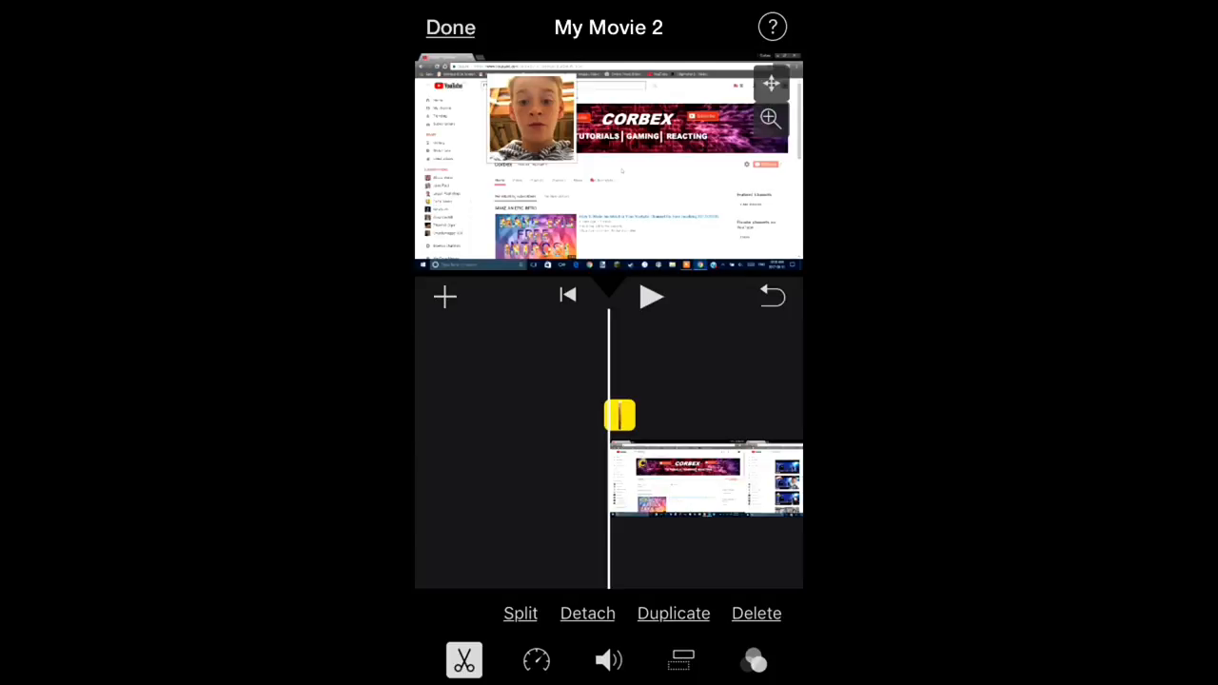
left_click(608, 659)
left_click_drag(494, 612, 713, 613)
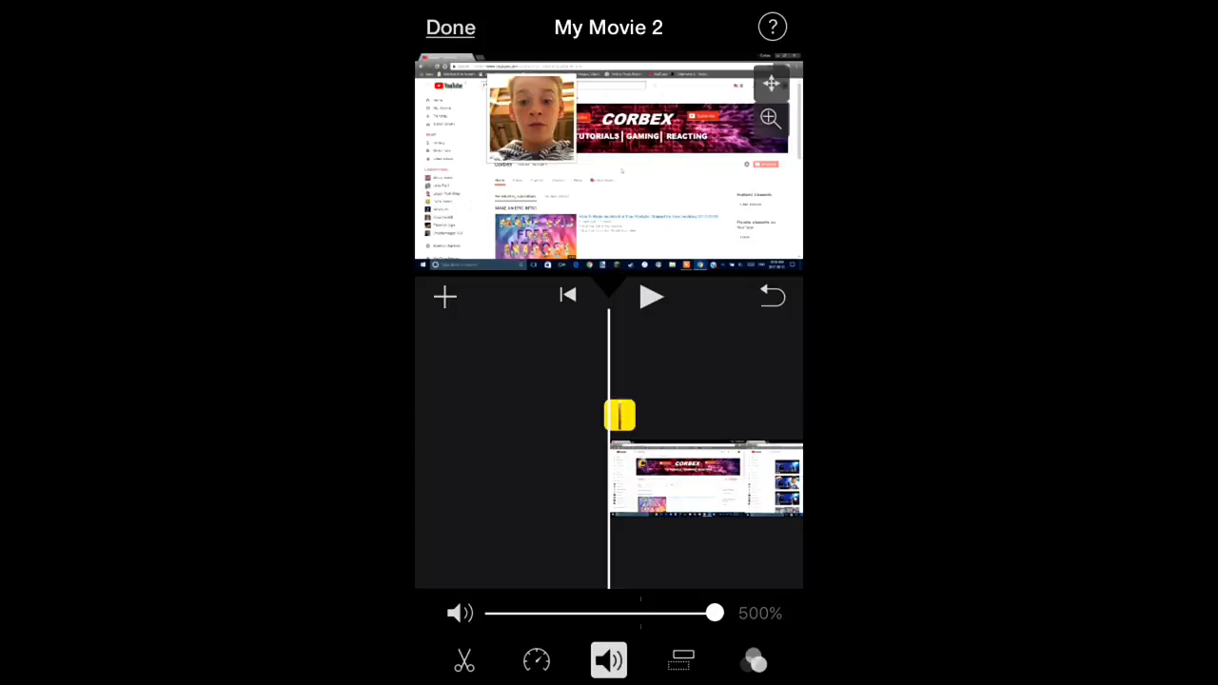
Lower the screen-recording clip's volume to about 44%, then reselect and deselect the overlay
left_click(706, 481)
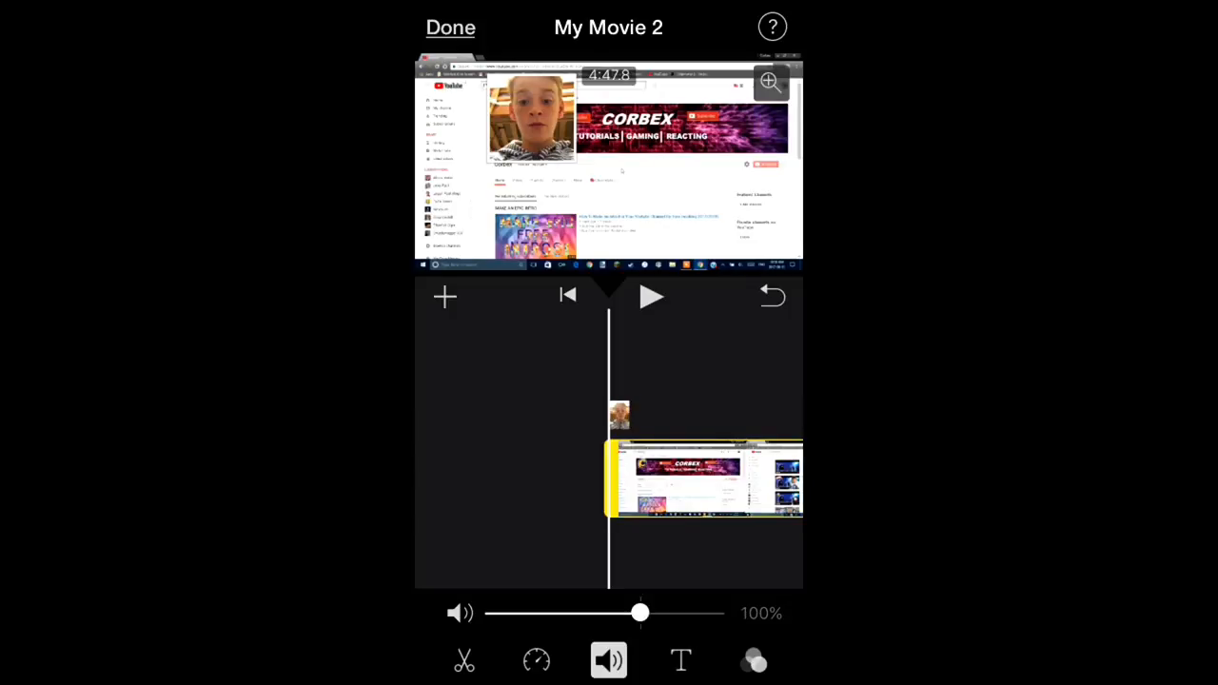
left_click_drag(638, 613, 577, 613)
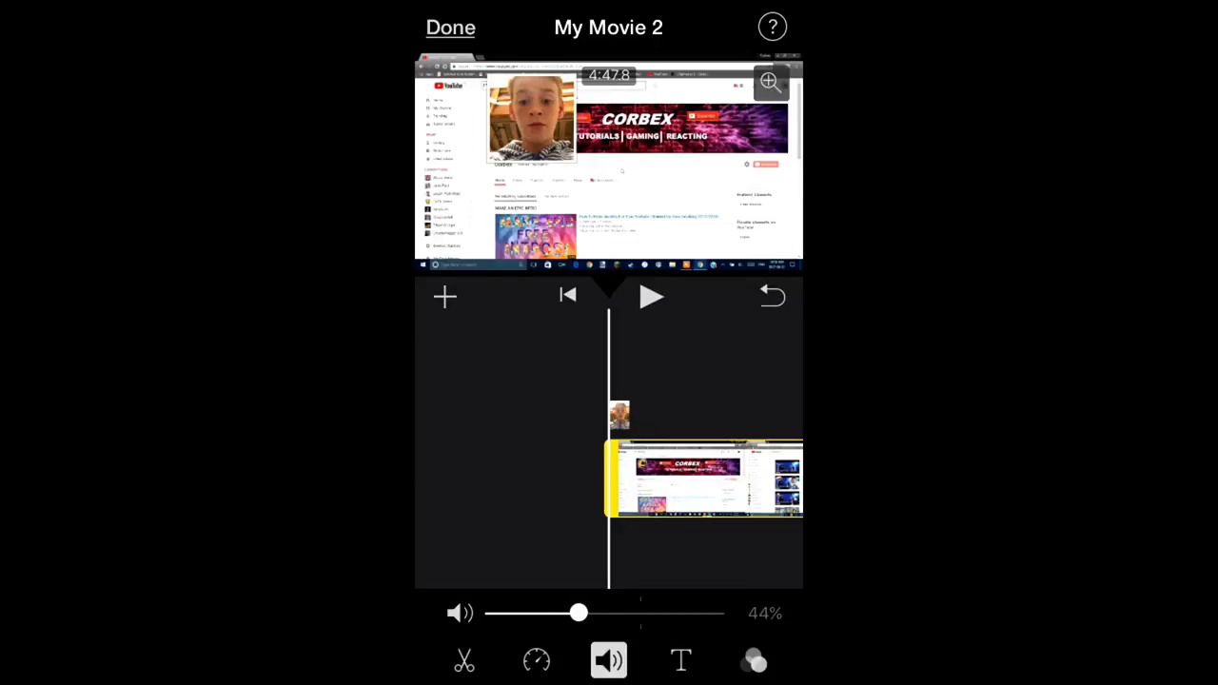
left_click(619, 415)
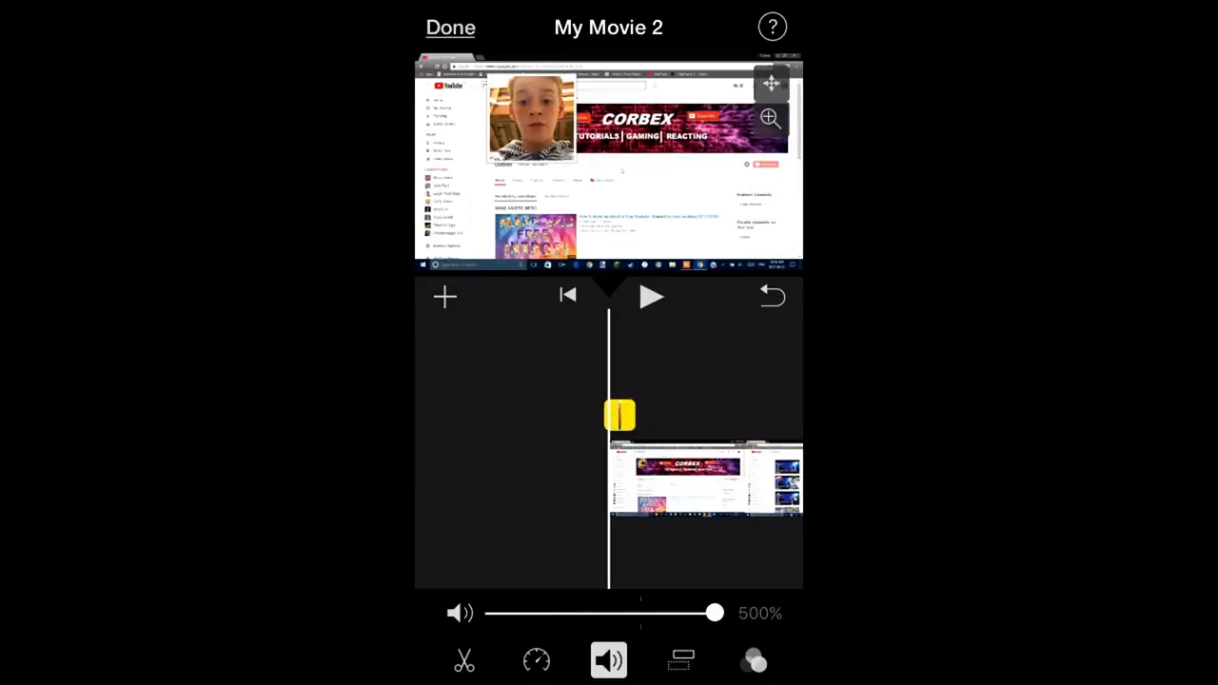
left_click(514, 362)
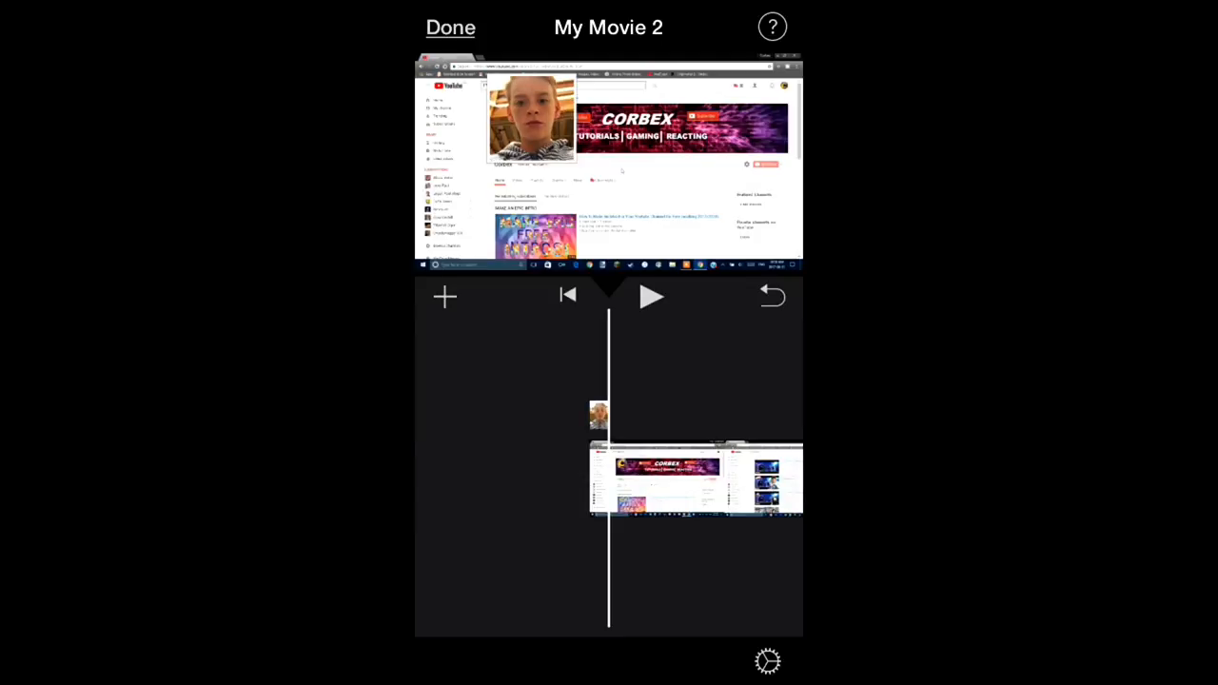
left_click(599, 415)
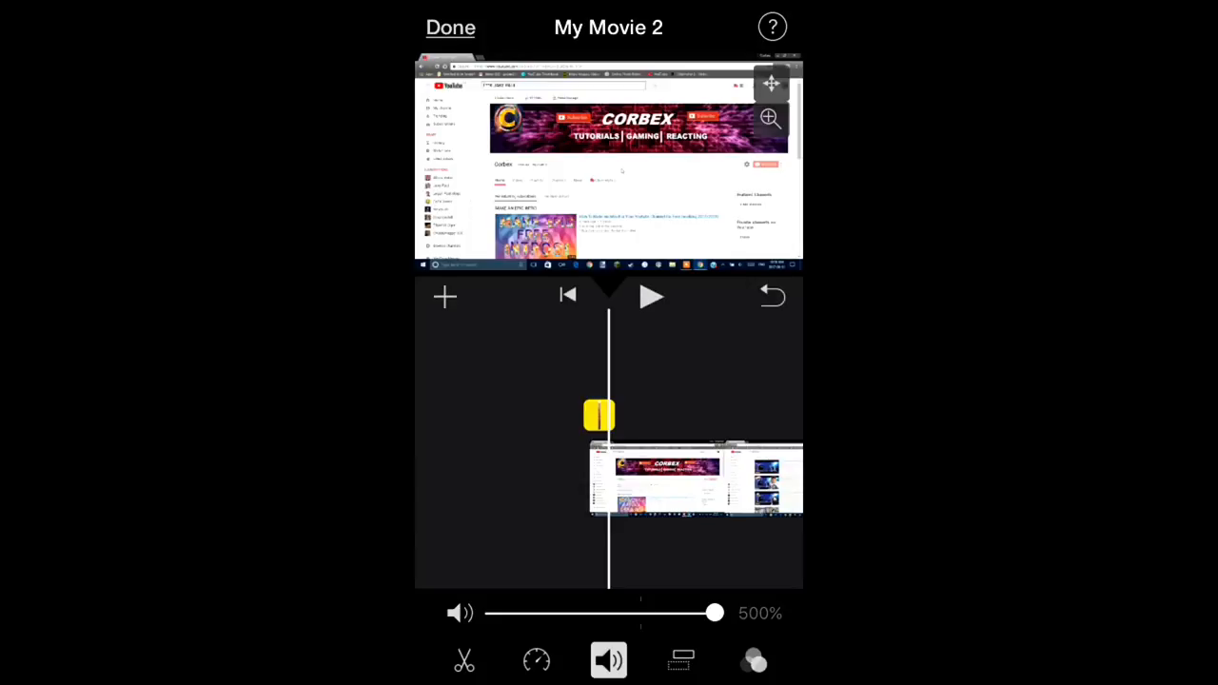
left_click(513, 380)
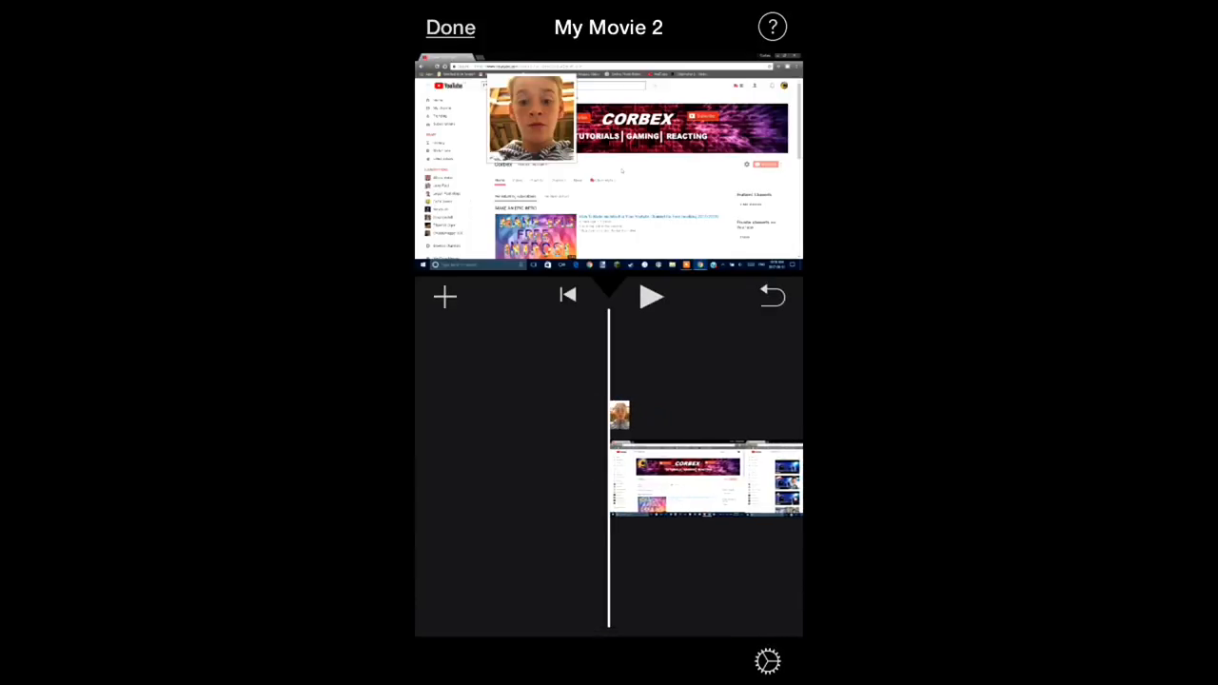
Shrink the face-cam overlay in the preview and place it in the bottom-left corner
left_click(619, 416)
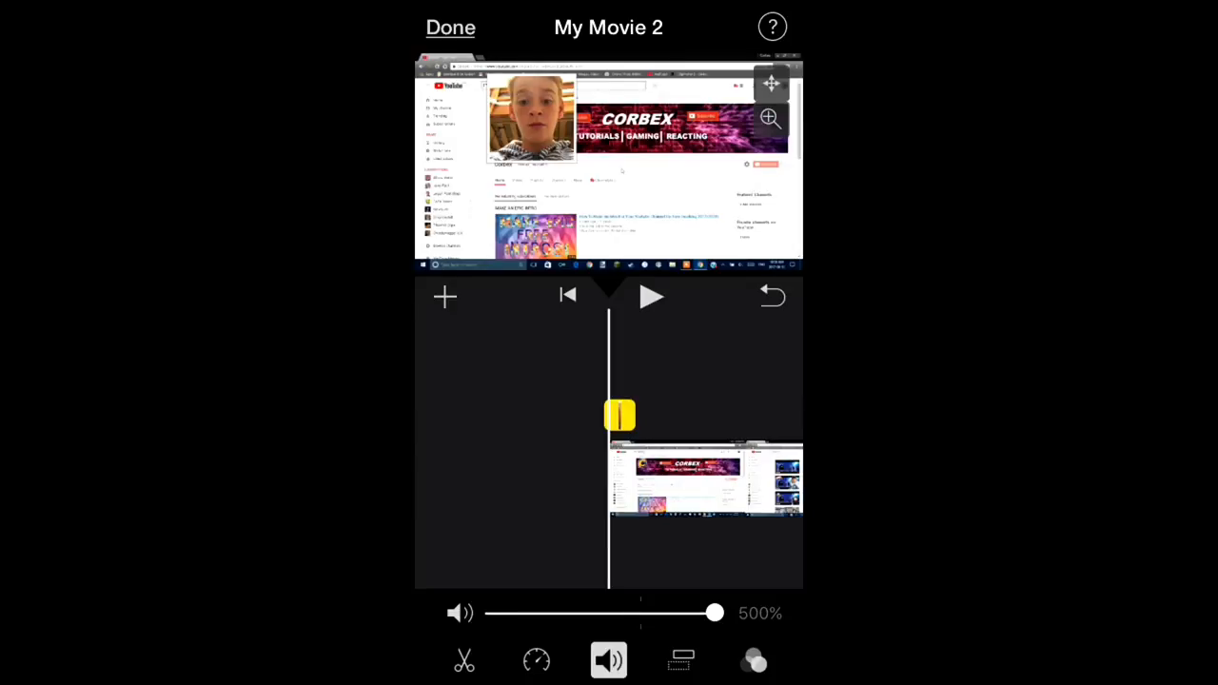
left_click(771, 84)
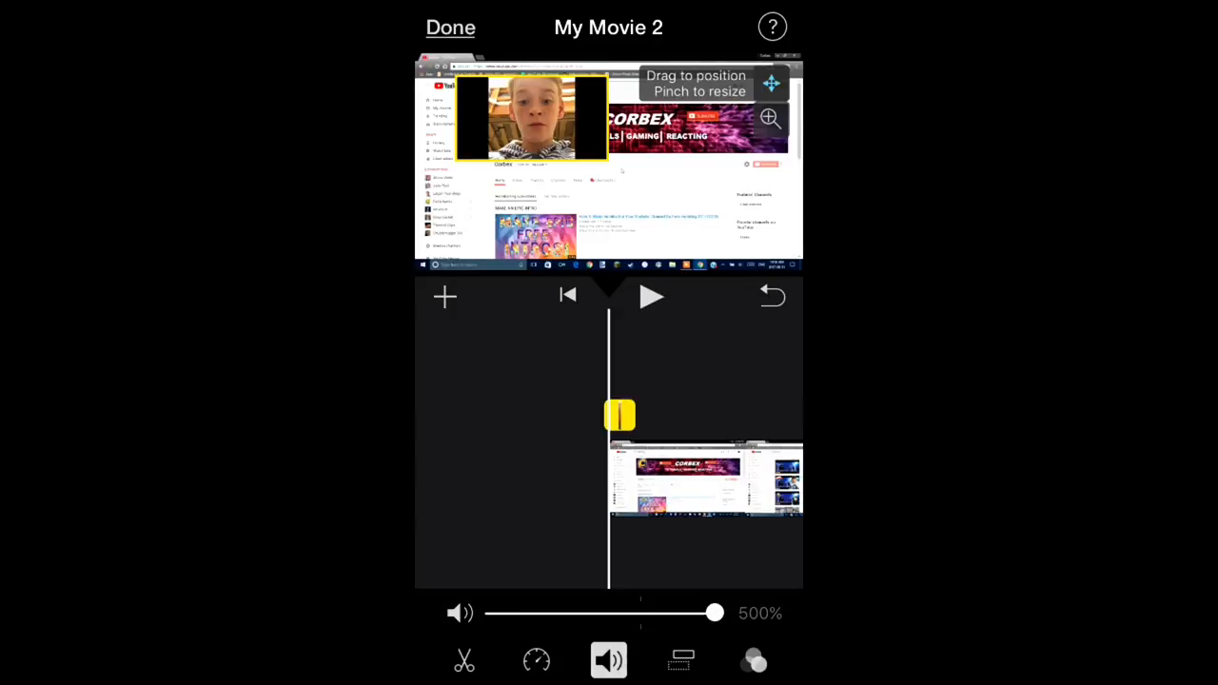
mouse_move(531, 118)
left_mouse_down()
mouse_move(524, 177)
mouse_move(543, 195)
left_mouse_up()
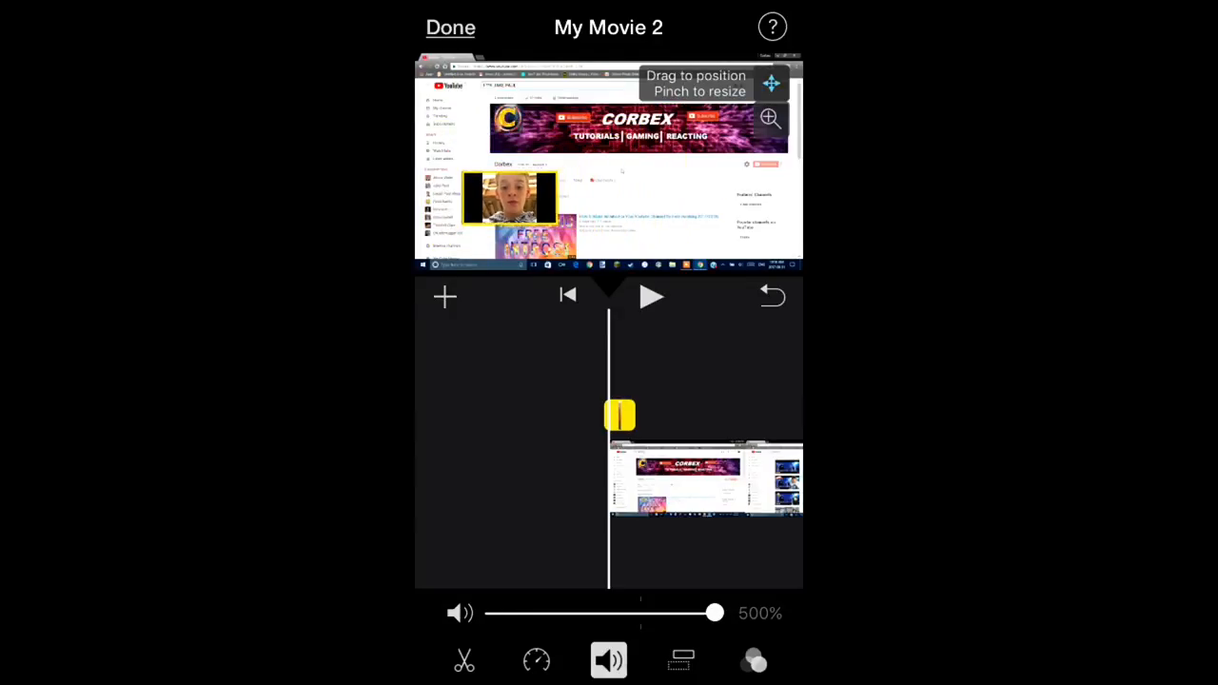
left_click_drag(543, 195, 487, 229)
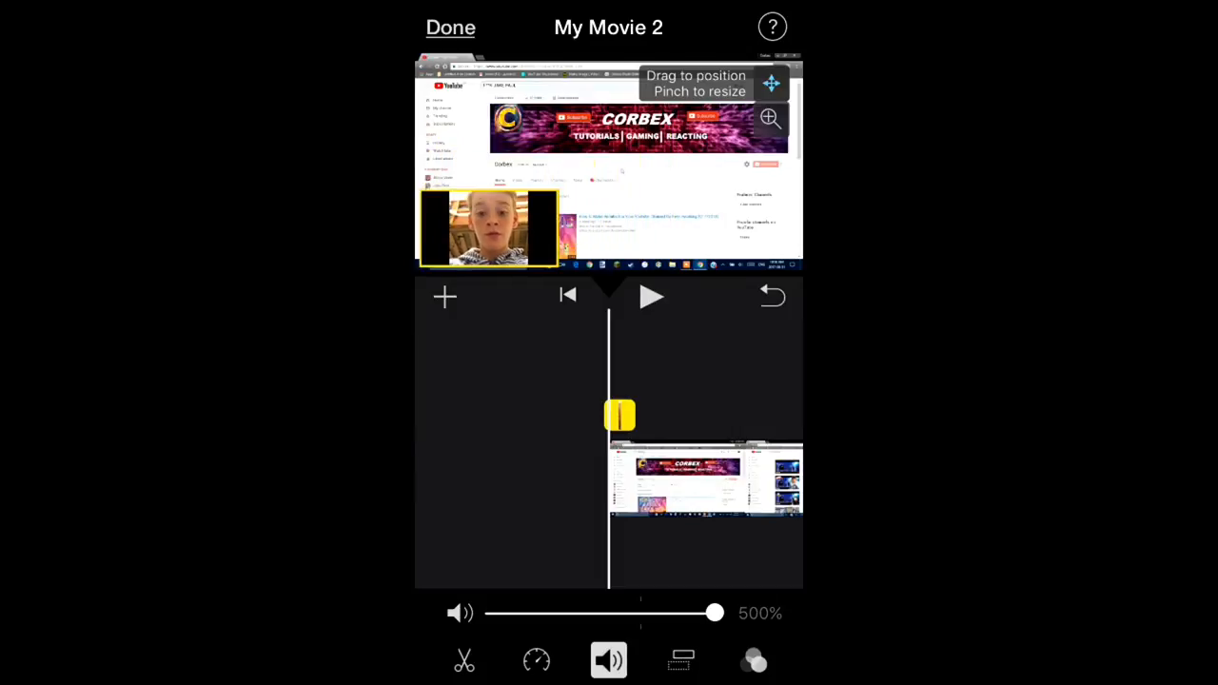
left_click(514, 448)
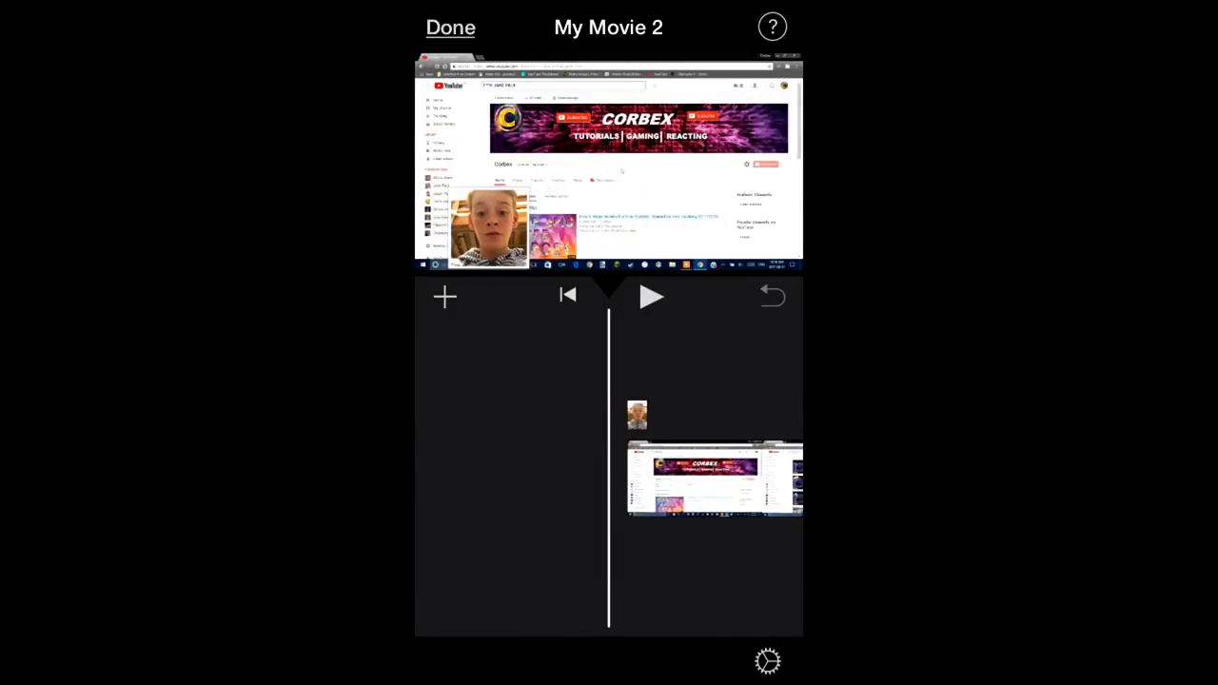
left_click(651, 297)
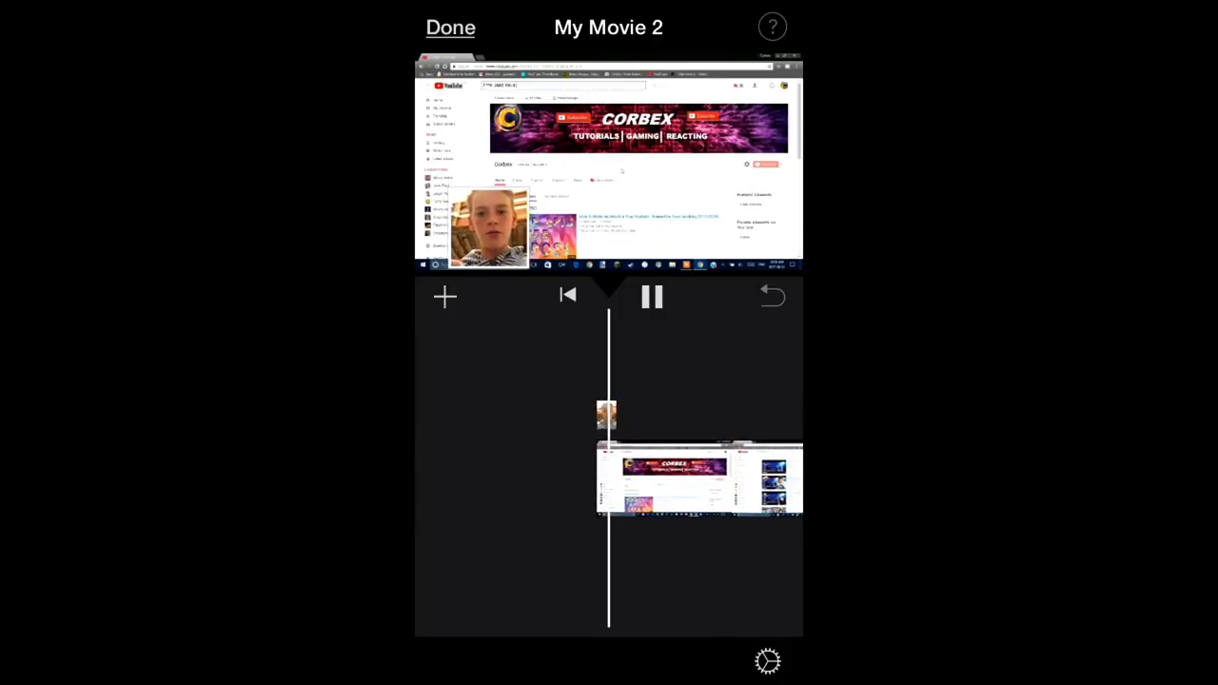
left_click(651, 297)
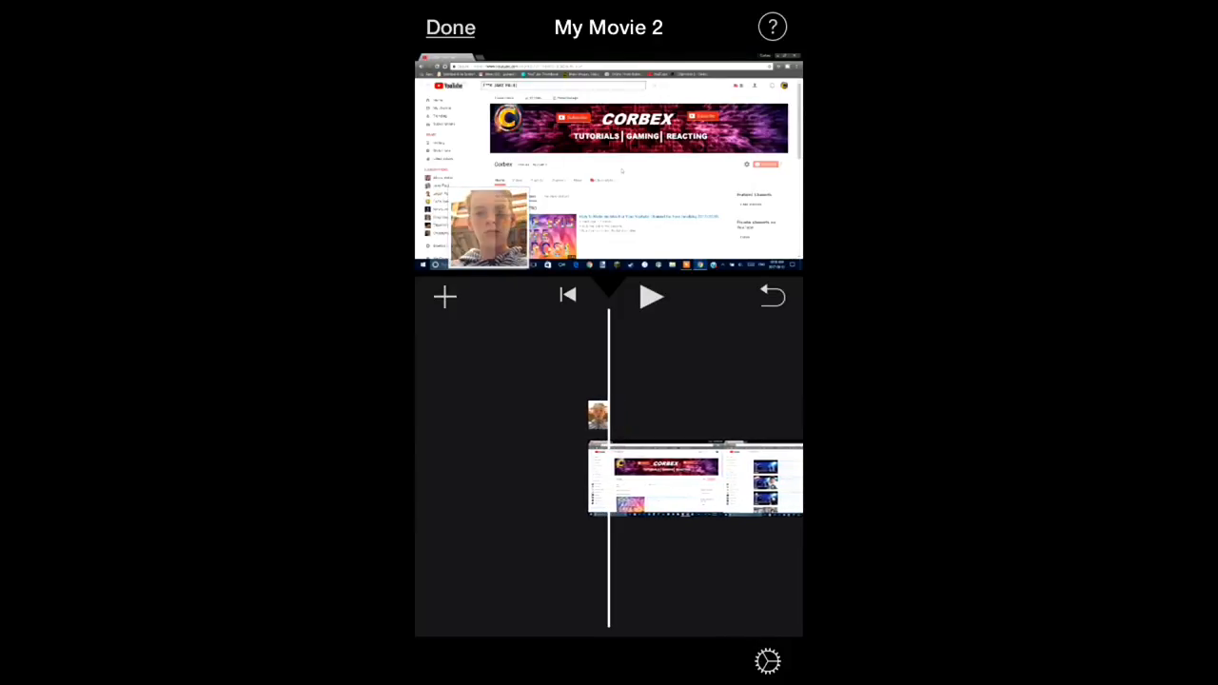
left_click_drag(667, 476, 723, 475)
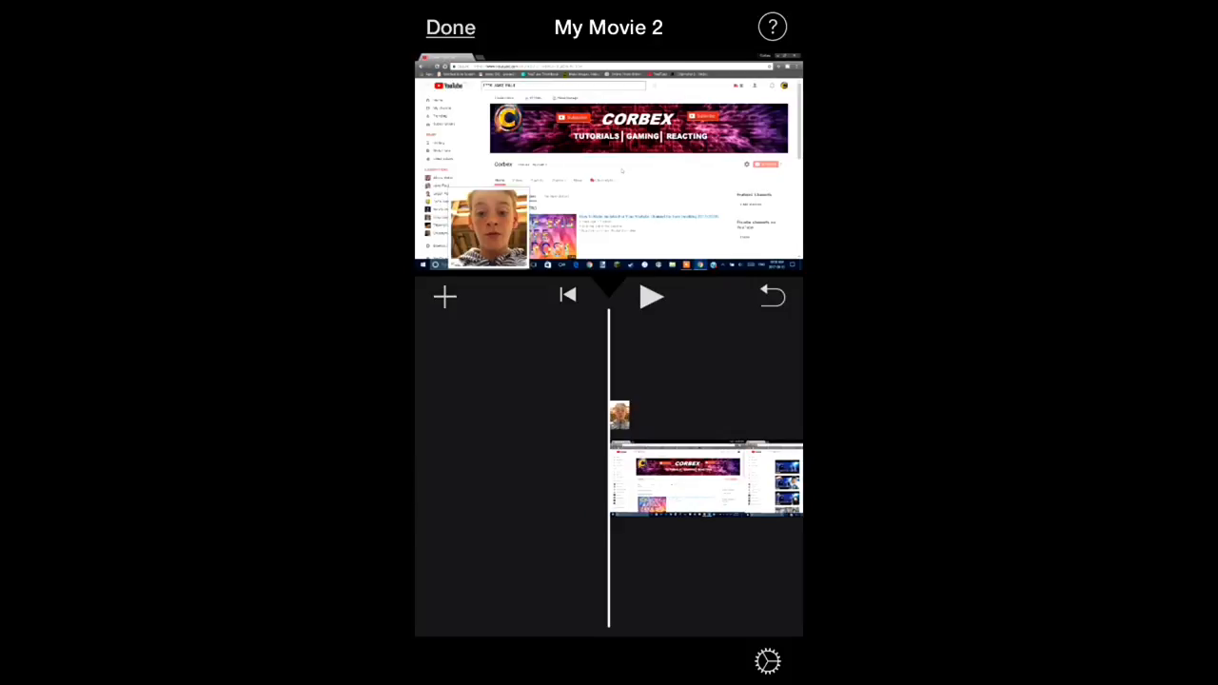